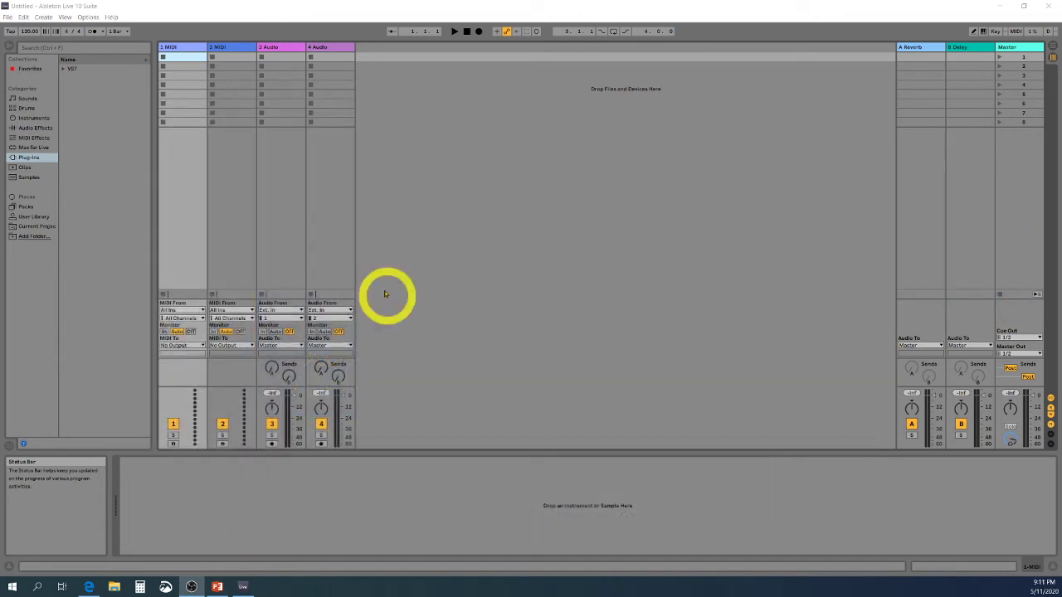
# Delete the second MIDI track and one of the two audio tracks from the set.
pyautogui.click(236, 48)
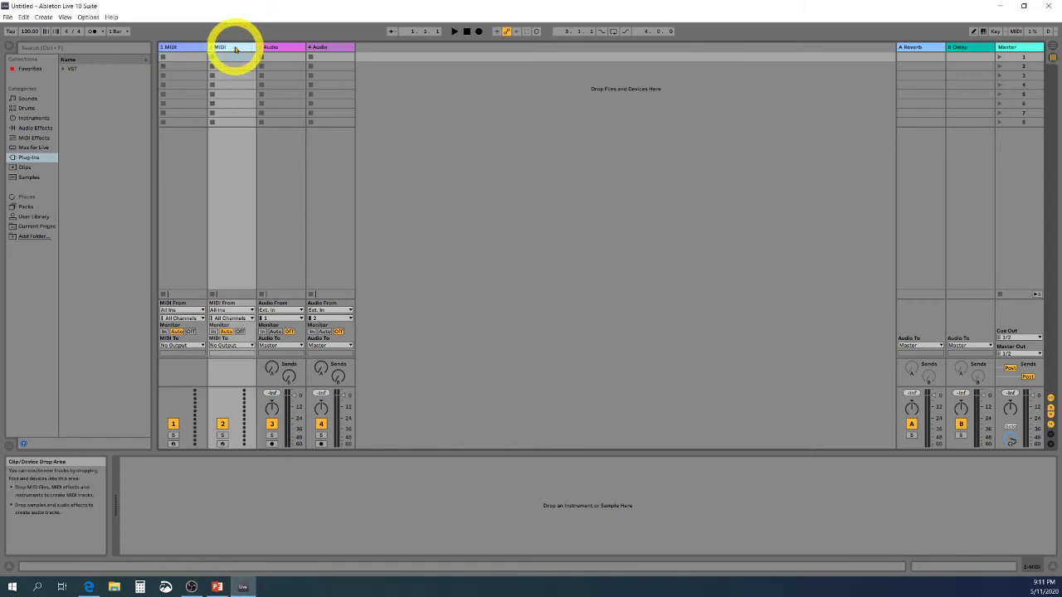
pyautogui.press('Delete')
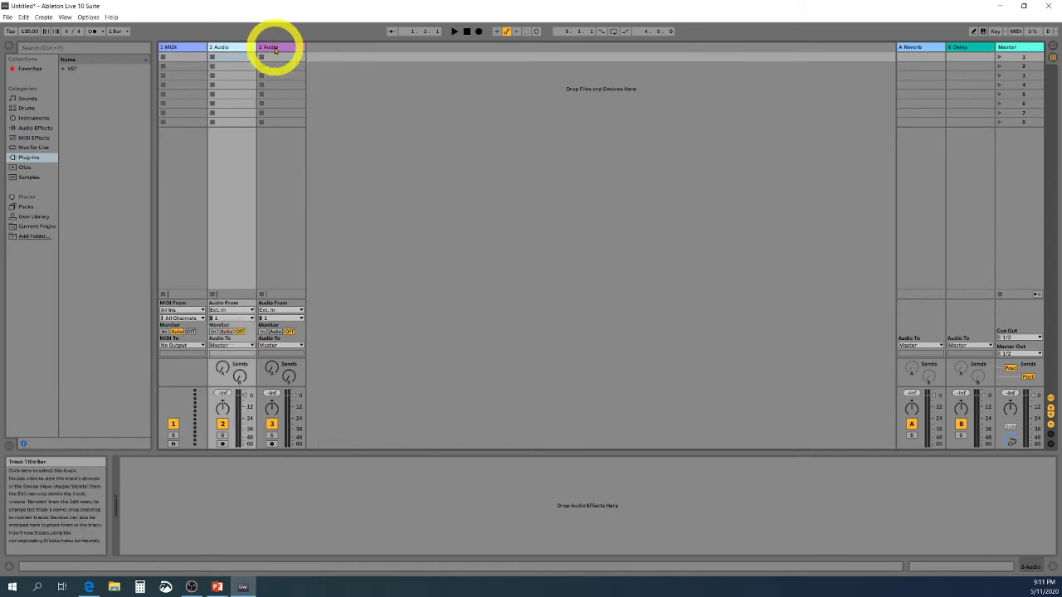
pyautogui.click(275, 48)
pyautogui.press('Delete')
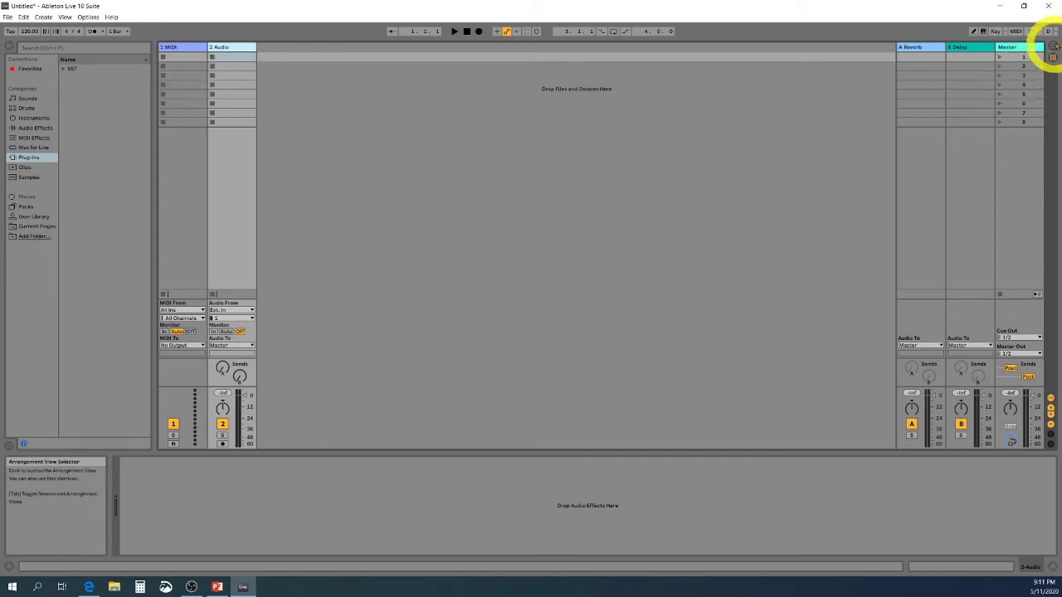
# Switch to the Arrangement View and place the voice audio file at the start of the audio track, at 1.1.1.
pyautogui.click(1053, 47)
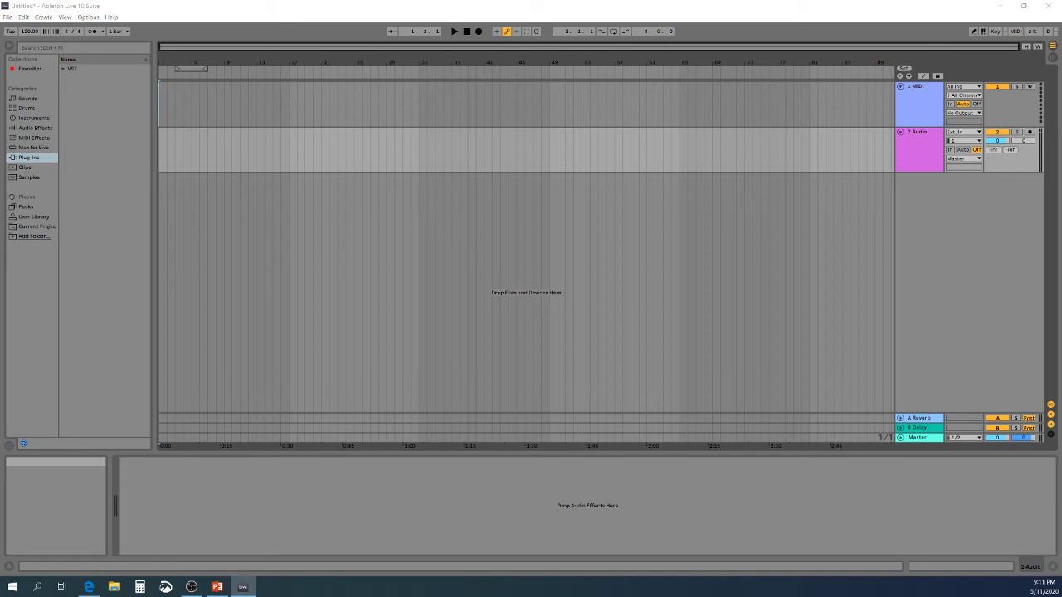
pyautogui.click(167, 137)
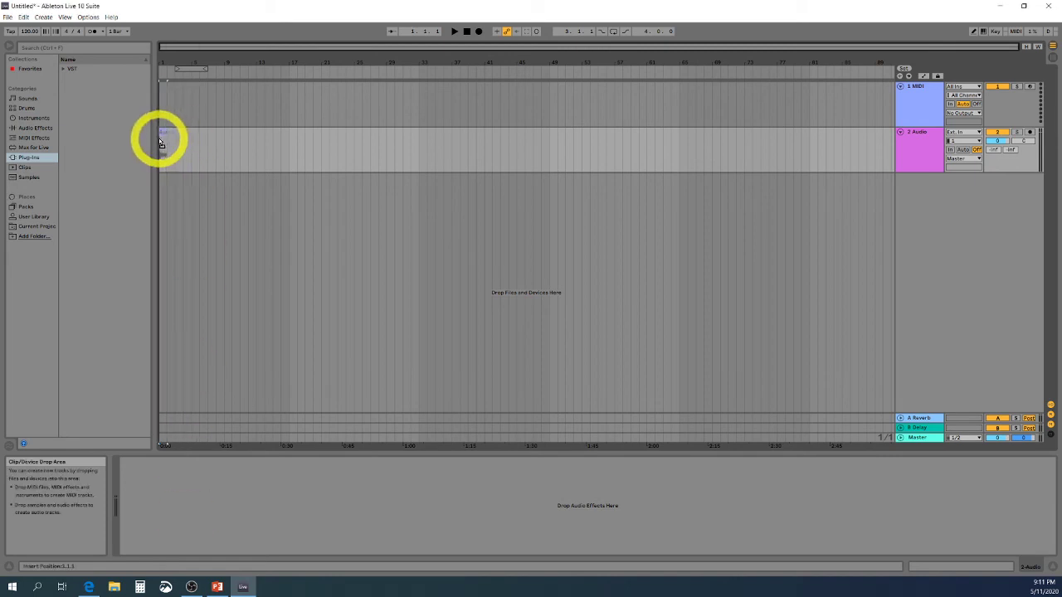
pyautogui.moveTo(159, 139); pyautogui.dragTo(166, 142)
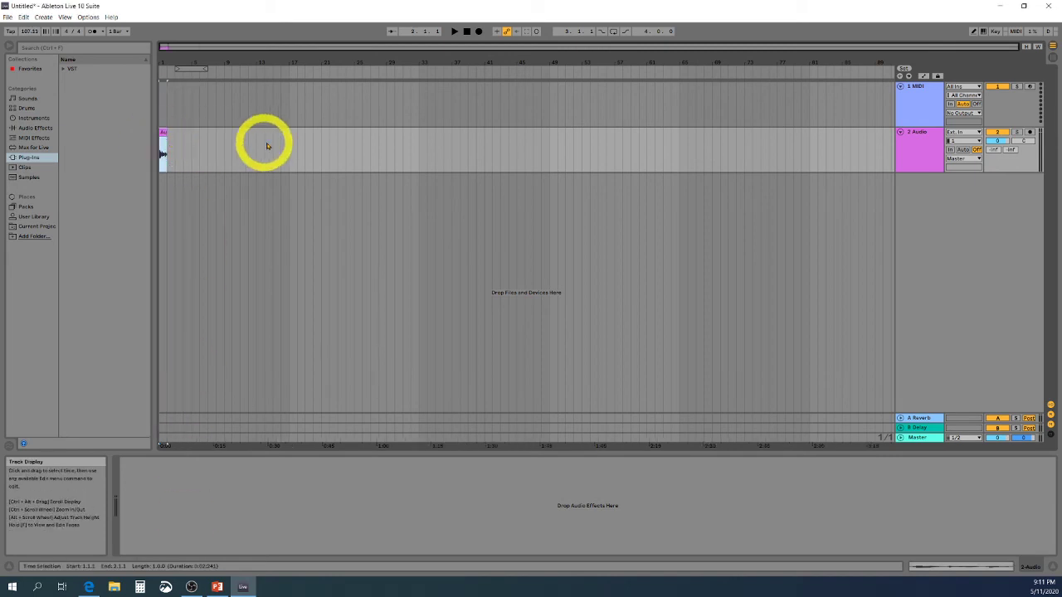
# Play back the audio clip from the beginning and stop playback.
pyautogui.click(467, 31)
pyautogui.click(454, 30)
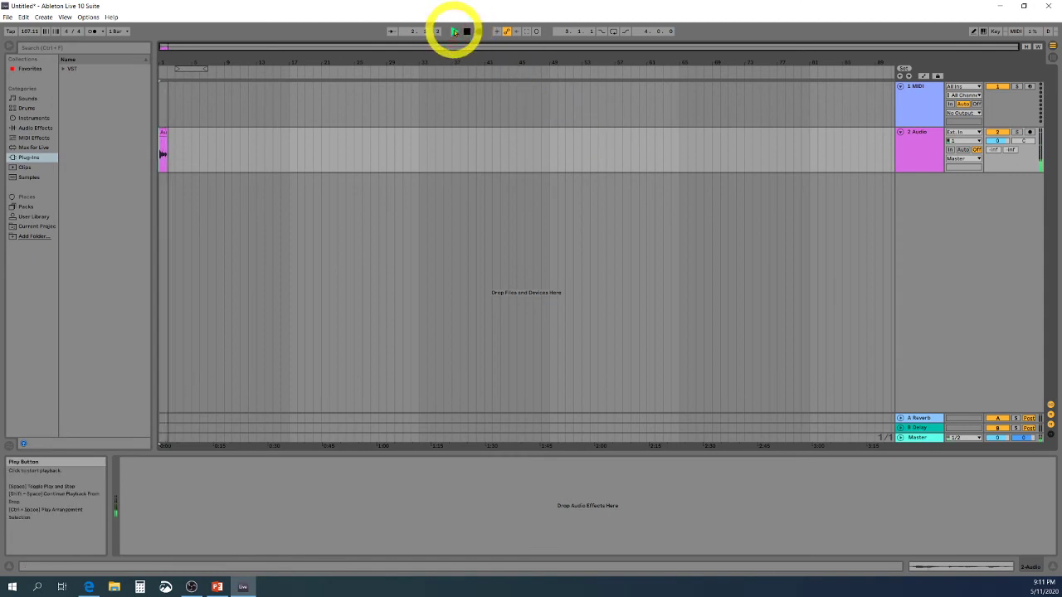
pyautogui.click(466, 30)
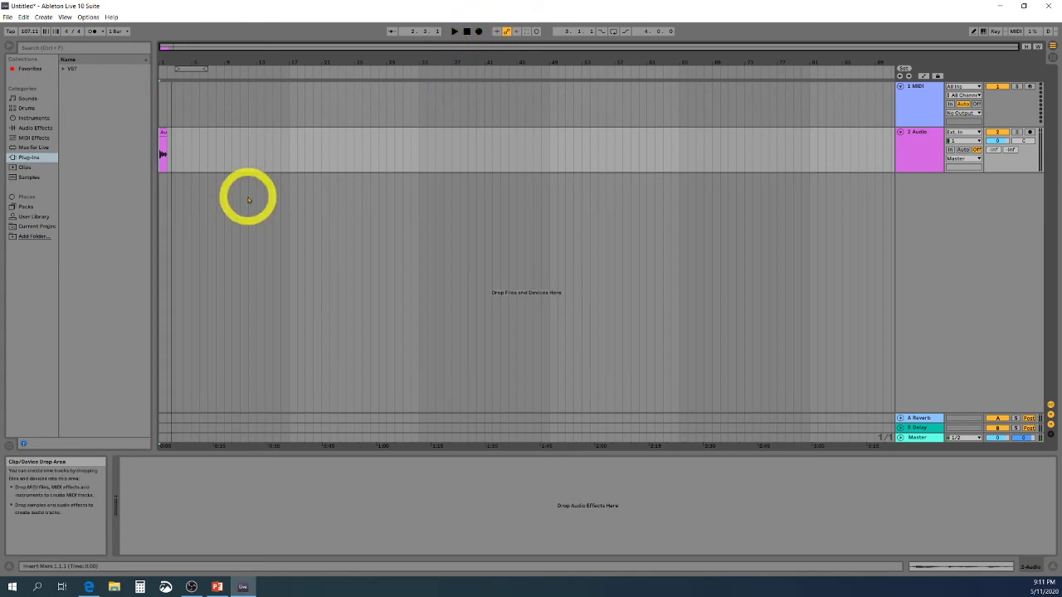
# Browse the plug-ins category and expand the VST list.
pyautogui.click(915, 106)
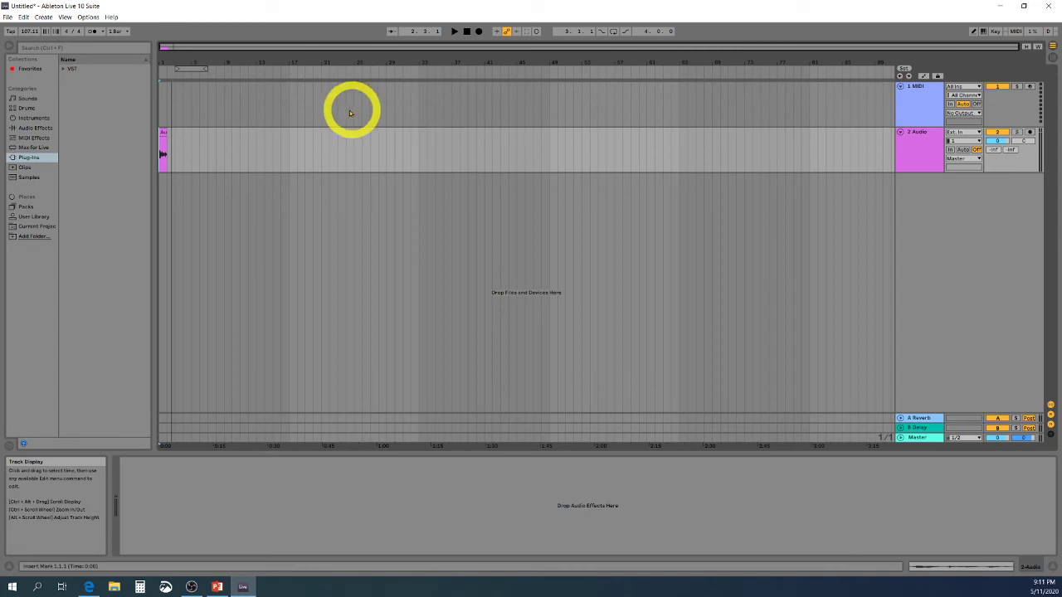
pyautogui.click(176, 107)
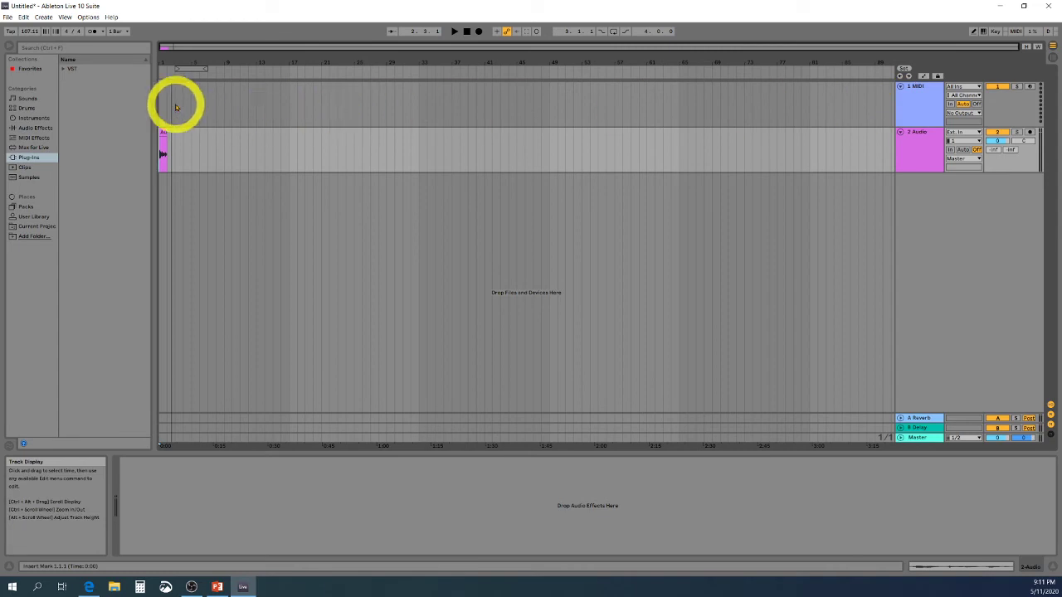
pyautogui.click(27, 108)
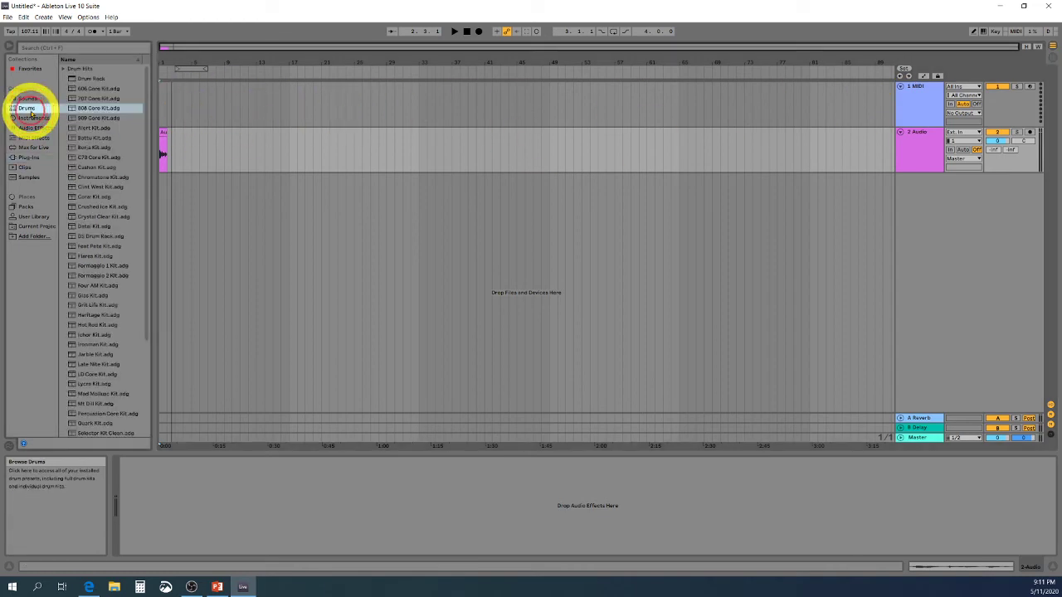
pyautogui.click(25, 157)
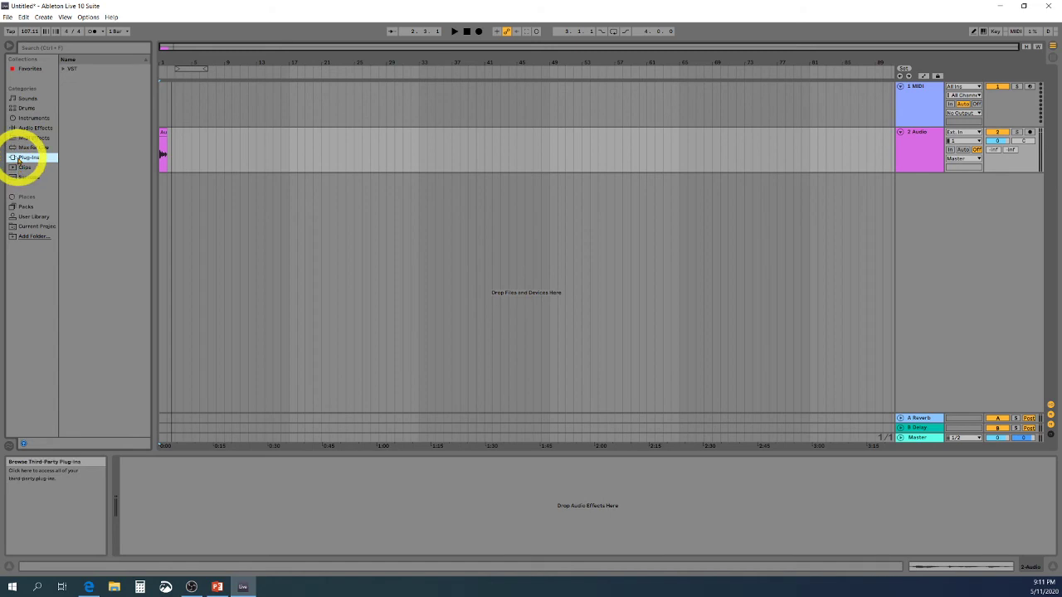
pyautogui.click(63, 68)
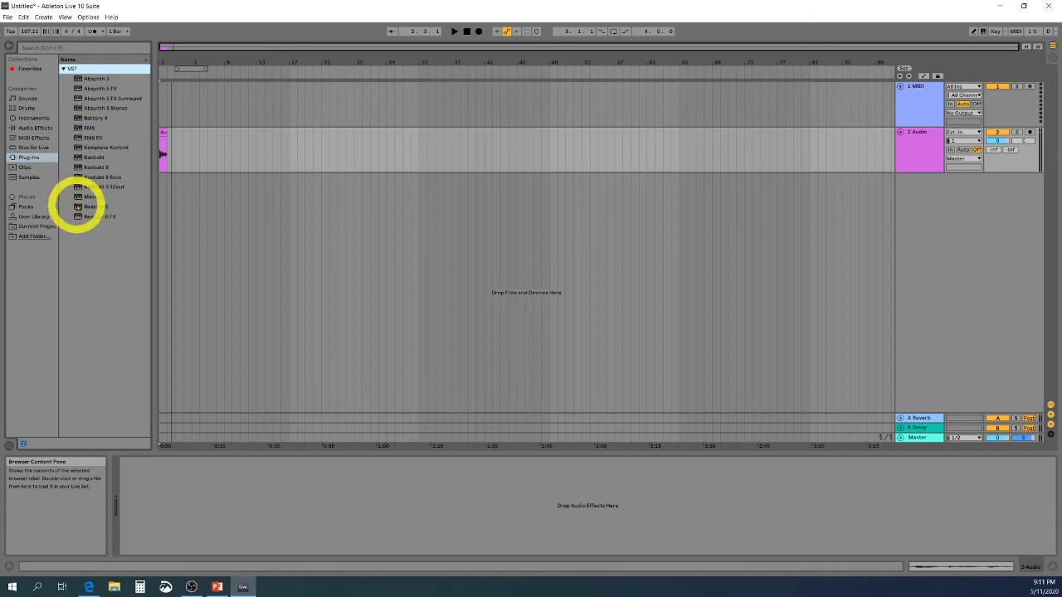
pyautogui.click(77, 206)
pyautogui.doubleClick(77, 206)
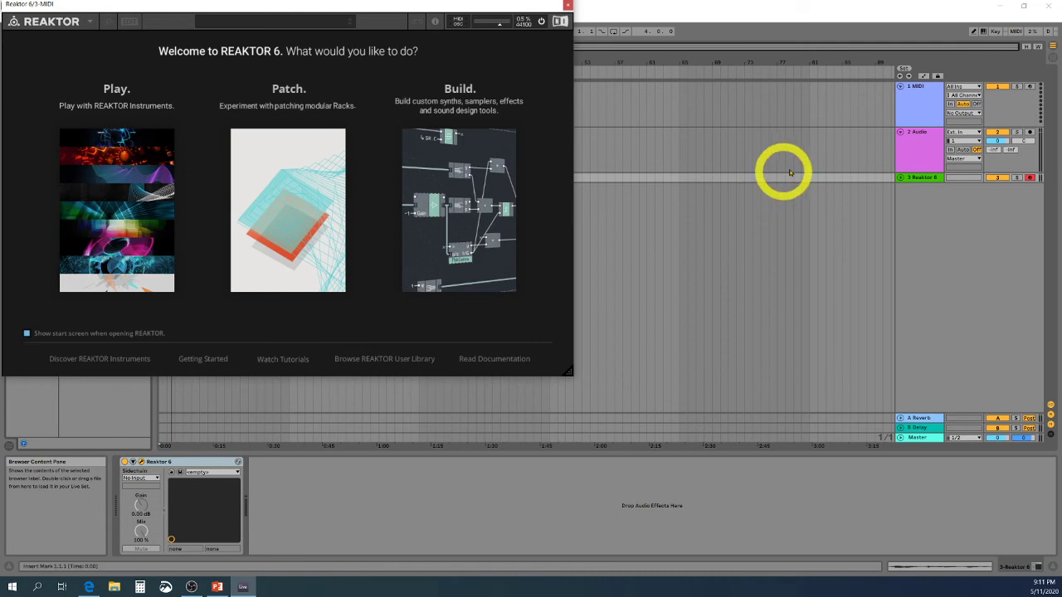
pyautogui.moveTo(291, 8); pyautogui.dragTo(563, 235)
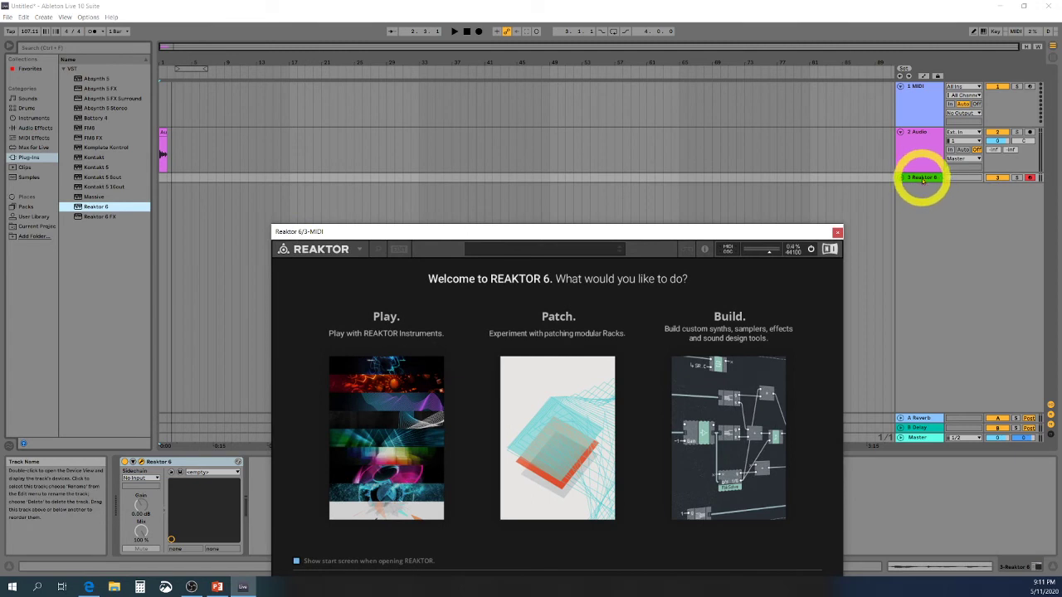
pyautogui.click(923, 179)
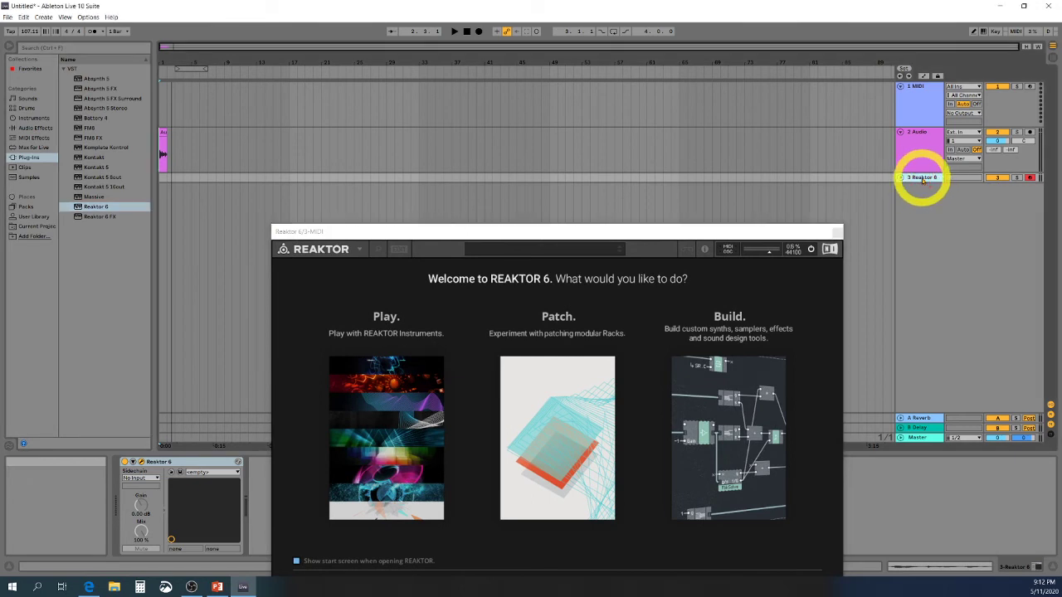
pyautogui.rightClick(923, 181)
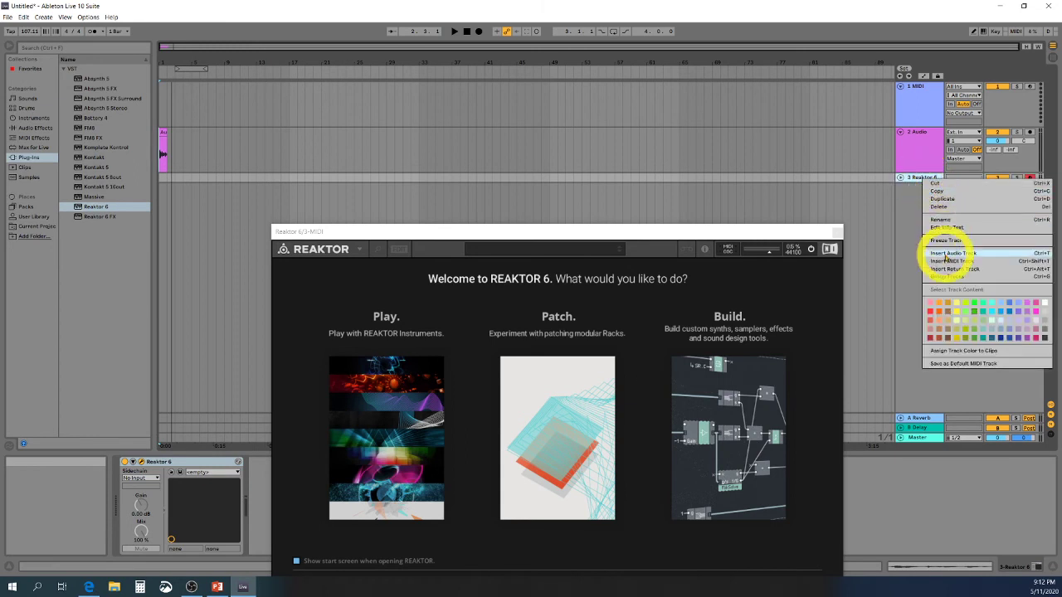
pyautogui.click(939, 205)
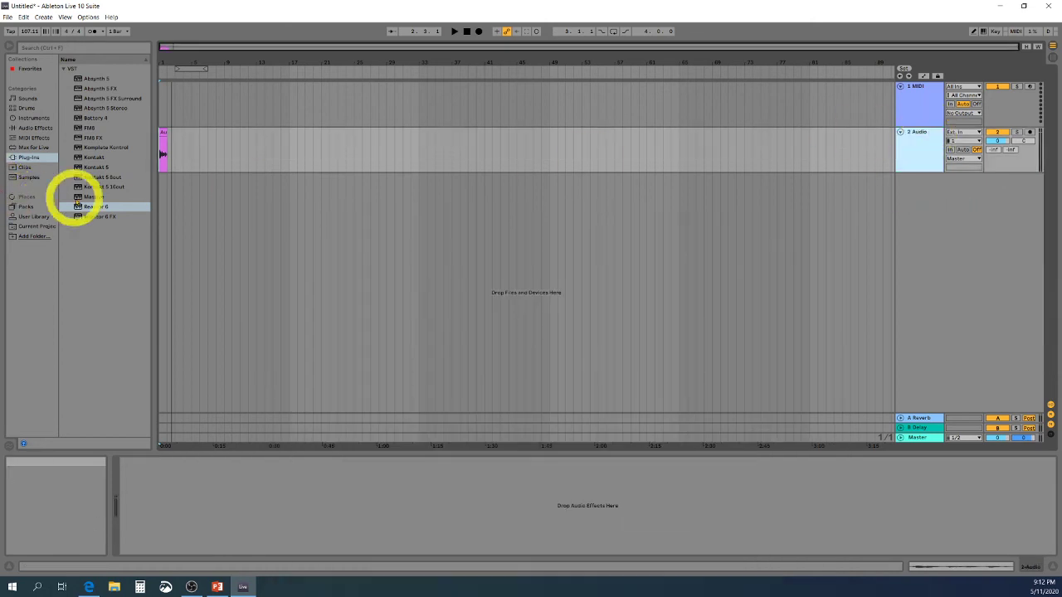
# Load the Reaktor 6 plug-in onto the existing MIDI track and open its Play section in edit mode.
pyautogui.moveTo(78, 209); pyautogui.dragTo(916, 101)
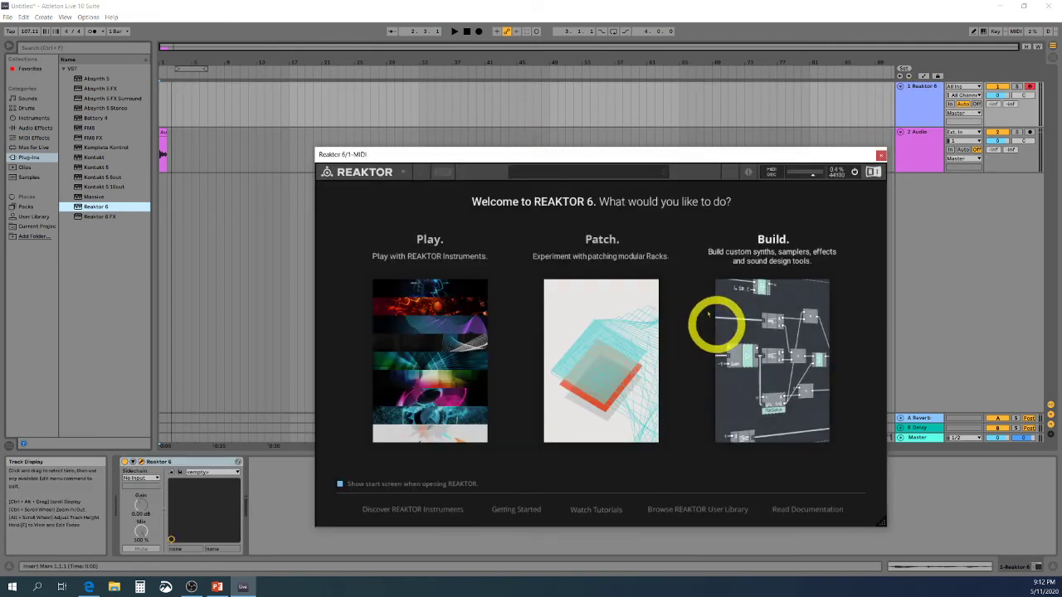
pyautogui.click(432, 248)
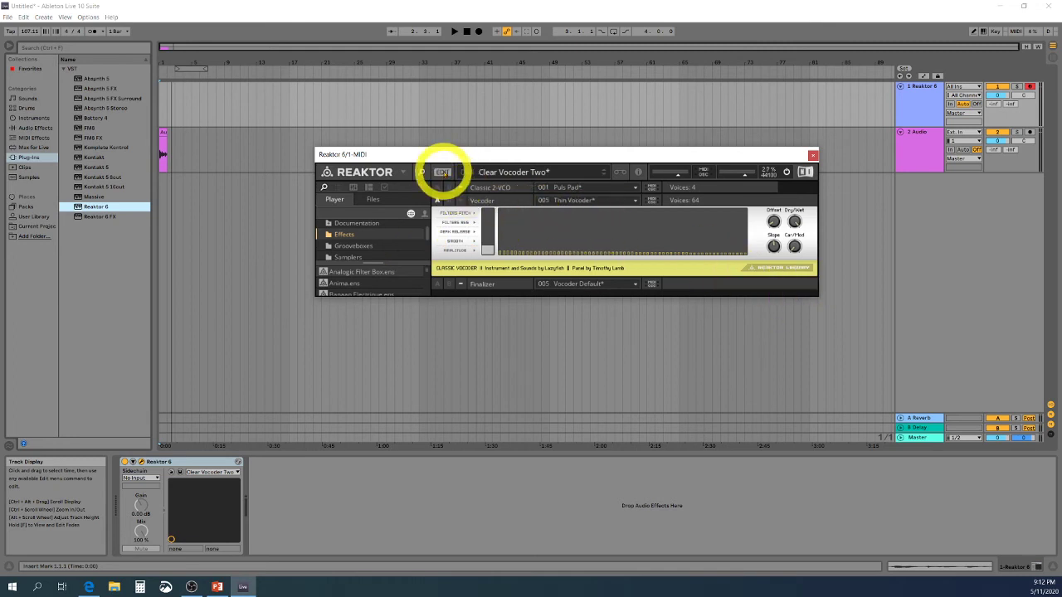
pyautogui.click(442, 172)
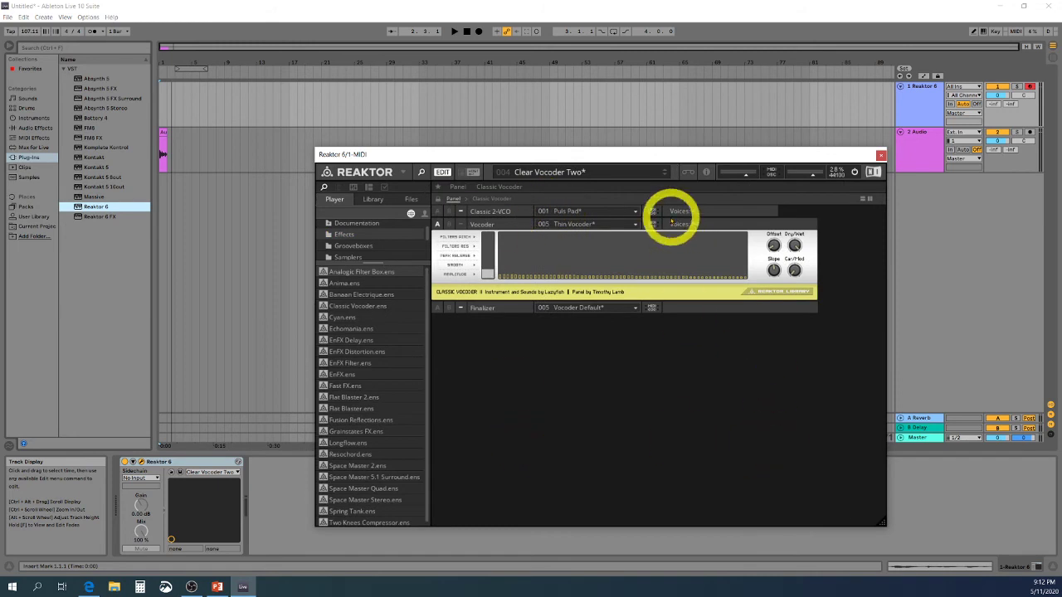
pyautogui.moveTo(638, 151); pyautogui.dragTo(604, 101)
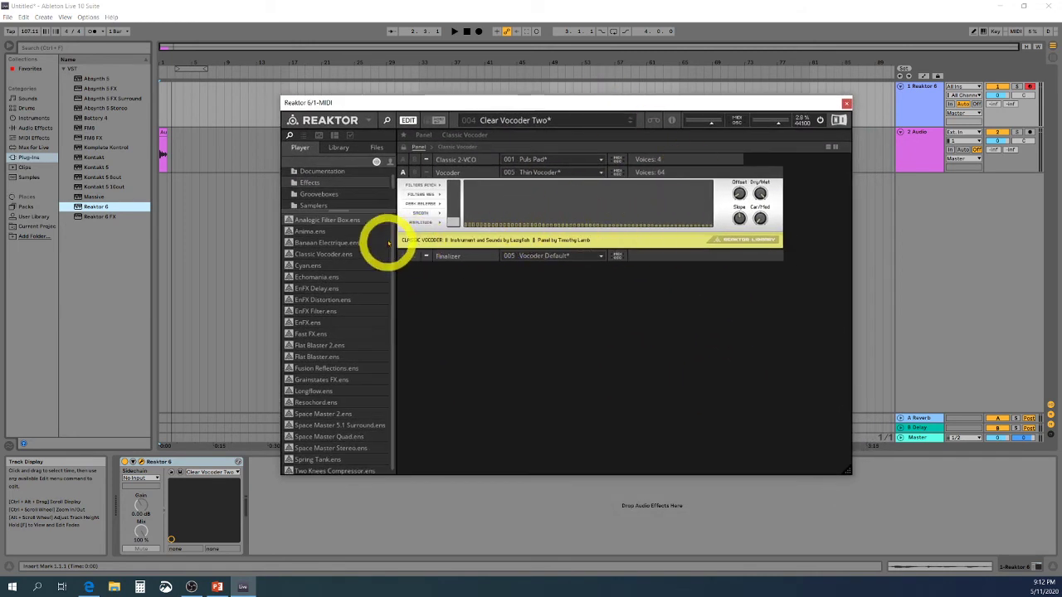
# Load the Classic Vocoder ensemble from Reaktor's Effects folder and expand its Classic 2-VCO panel.
pyautogui.moveTo(339, 211); pyautogui.dragTo(335, 274)
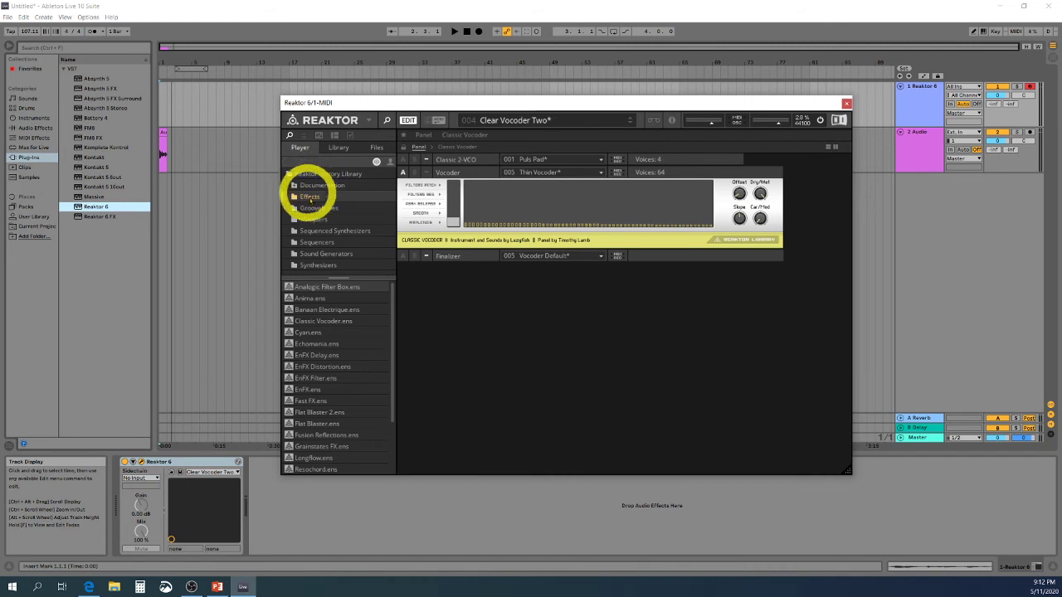
pyautogui.moveTo(311, 299); pyautogui.dragTo(280, 320)
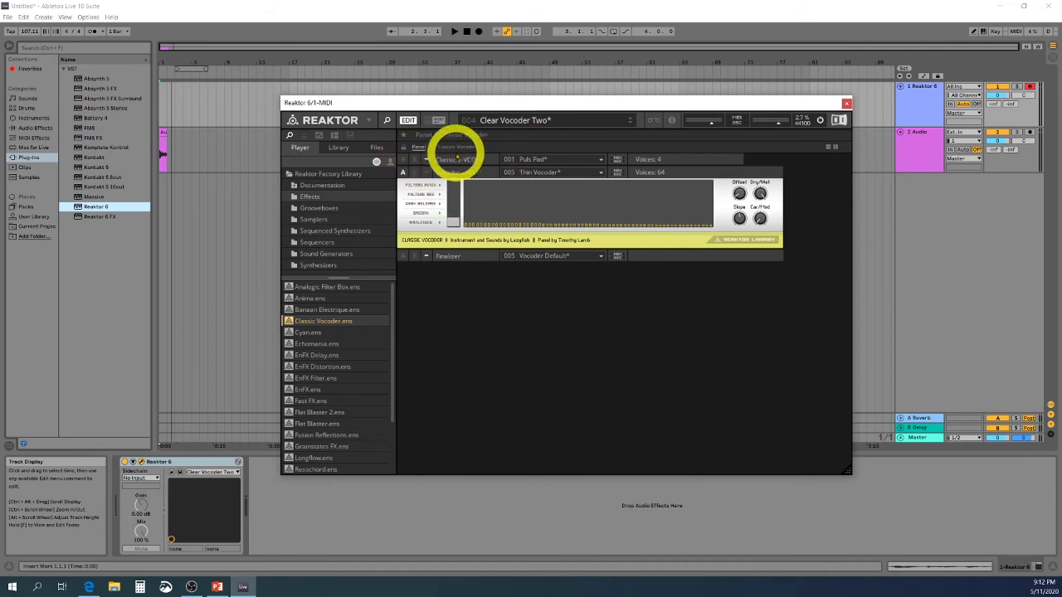
pyautogui.click(403, 160)
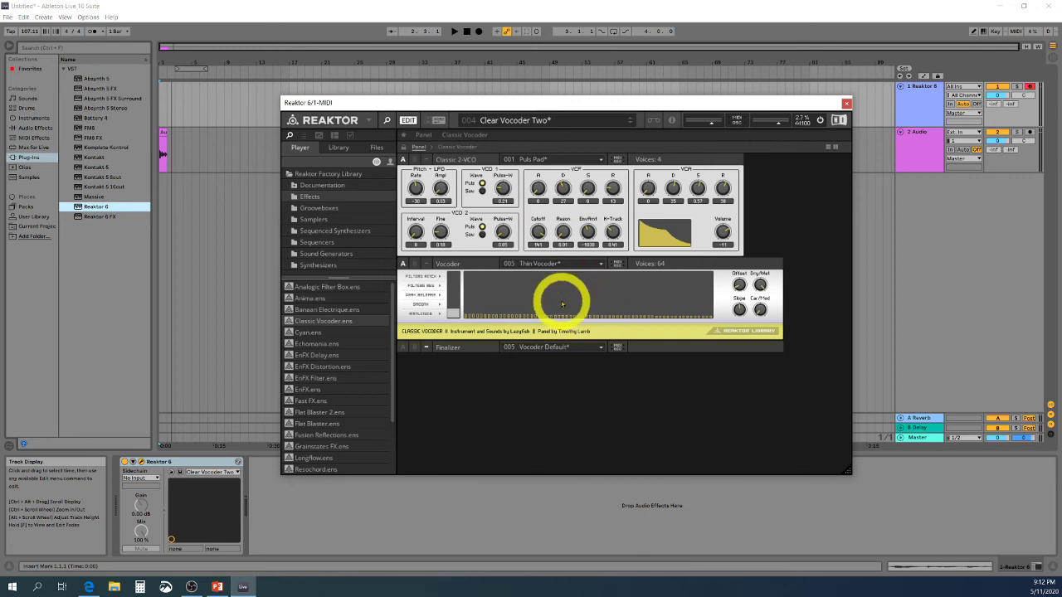
# Choose the Basic Vox One preset for the vocoder and set the Reaktor device's sidechain input to 2-Audio.
pyautogui.click(609, 121)
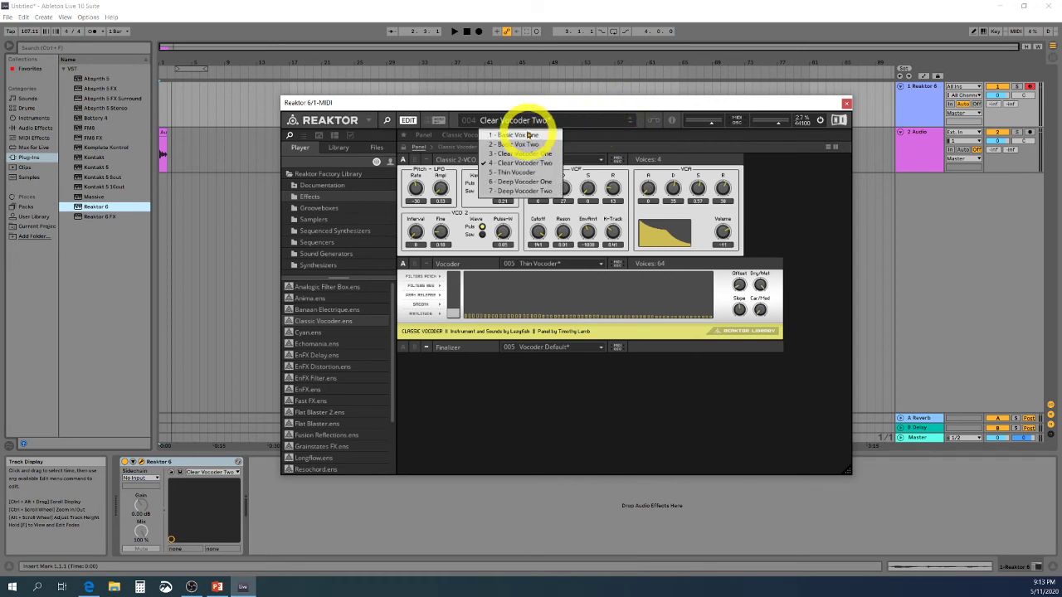
pyautogui.click(528, 135)
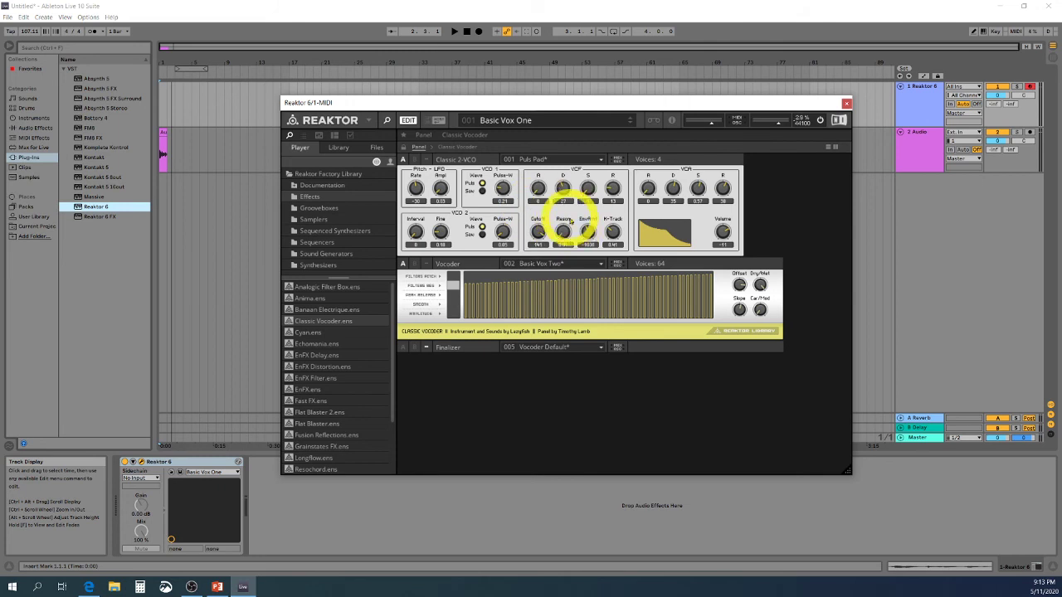
pyautogui.click(164, 157)
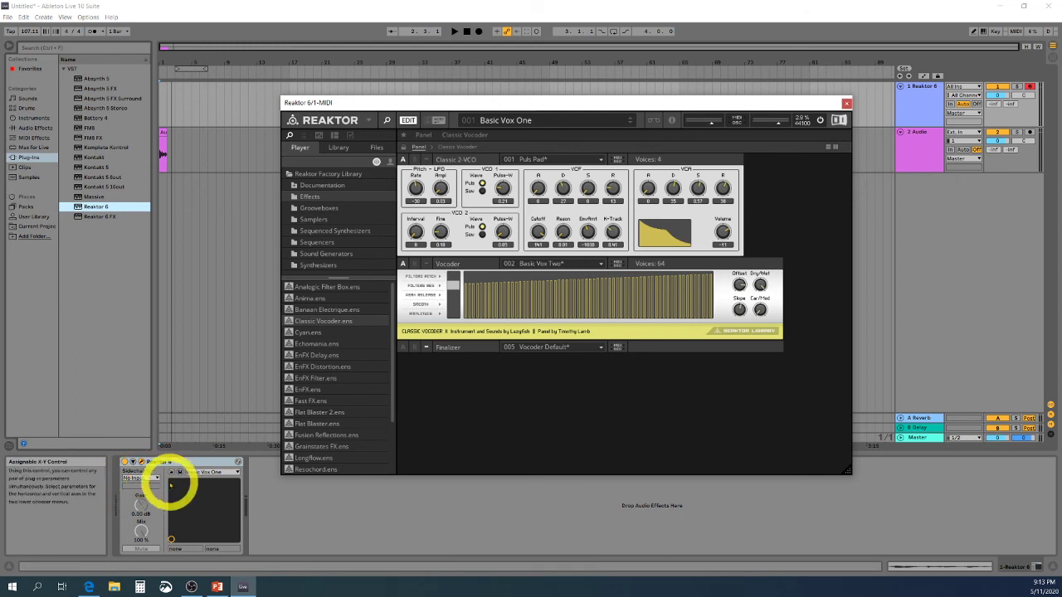
pyautogui.click(154, 479)
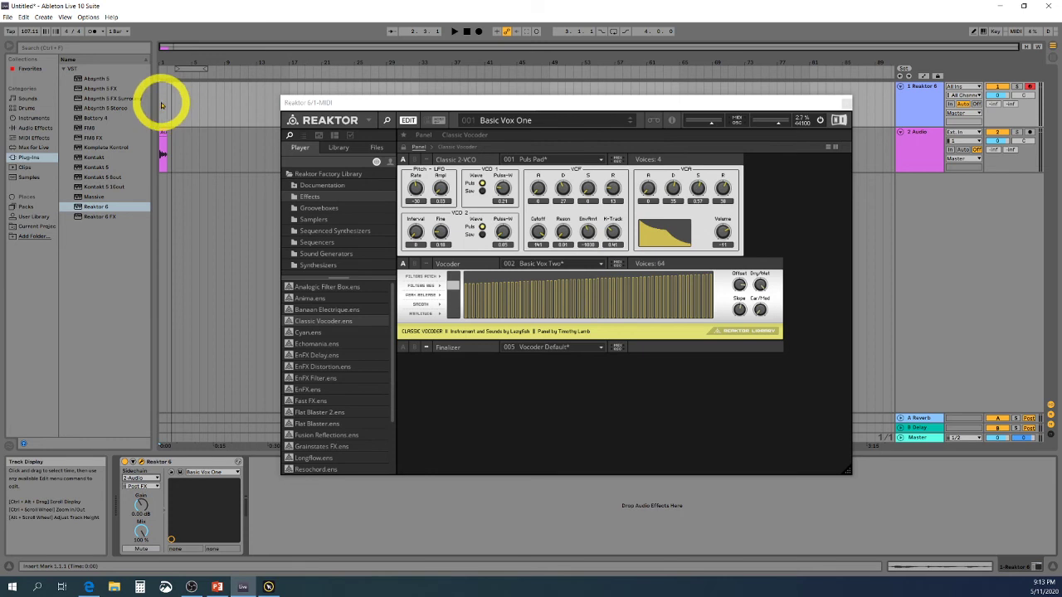
# Create a one-bar MIDI clip at the start of the Reaktor 6 track, closing the plug-in window.
pyautogui.moveTo(161, 106); pyautogui.dragTo(171, 108)
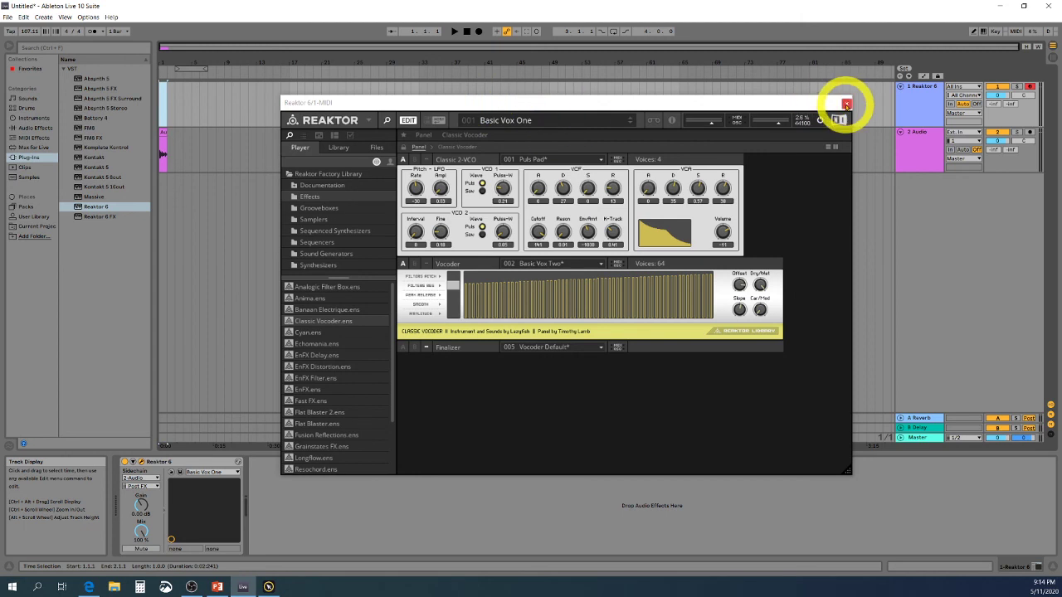
pyautogui.click(846, 103)
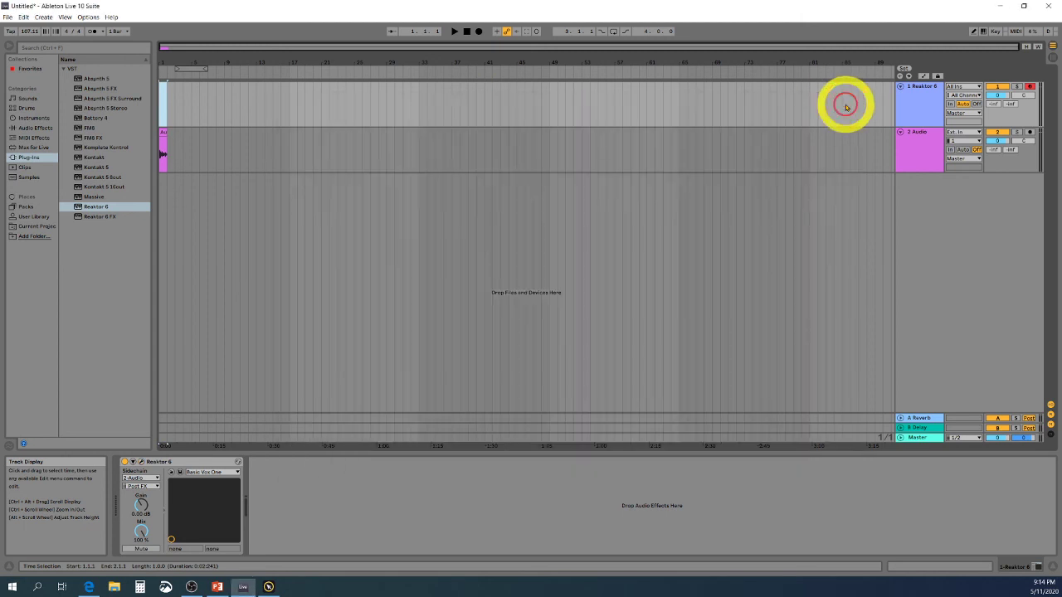
pyautogui.doubleClick(162, 99)
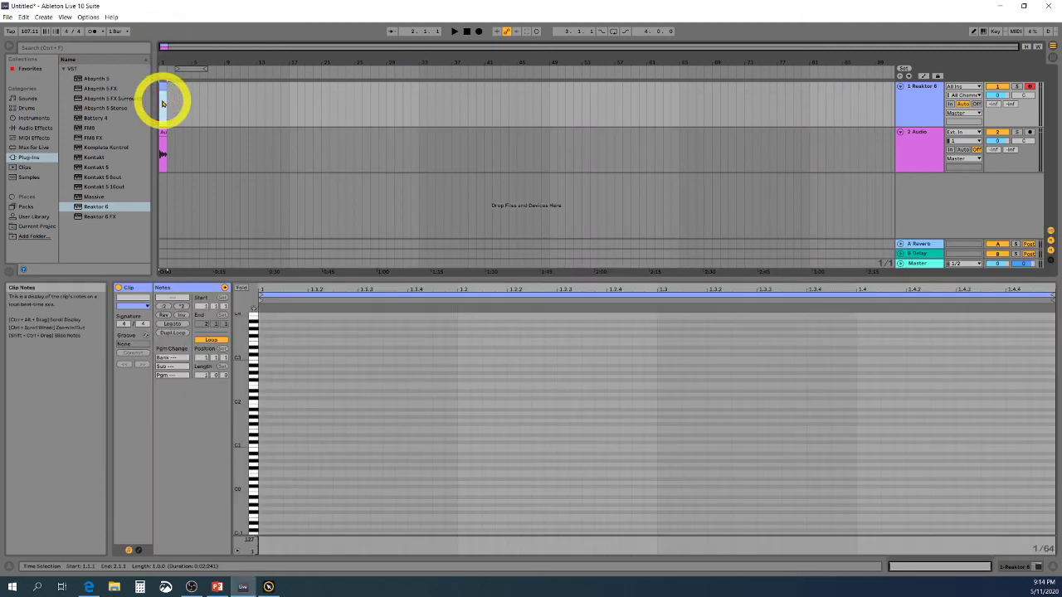
# Add a C2 note at the start of the MIDI clip and extend it to one beat, ending at 1.2.
pyautogui.click(267, 414)
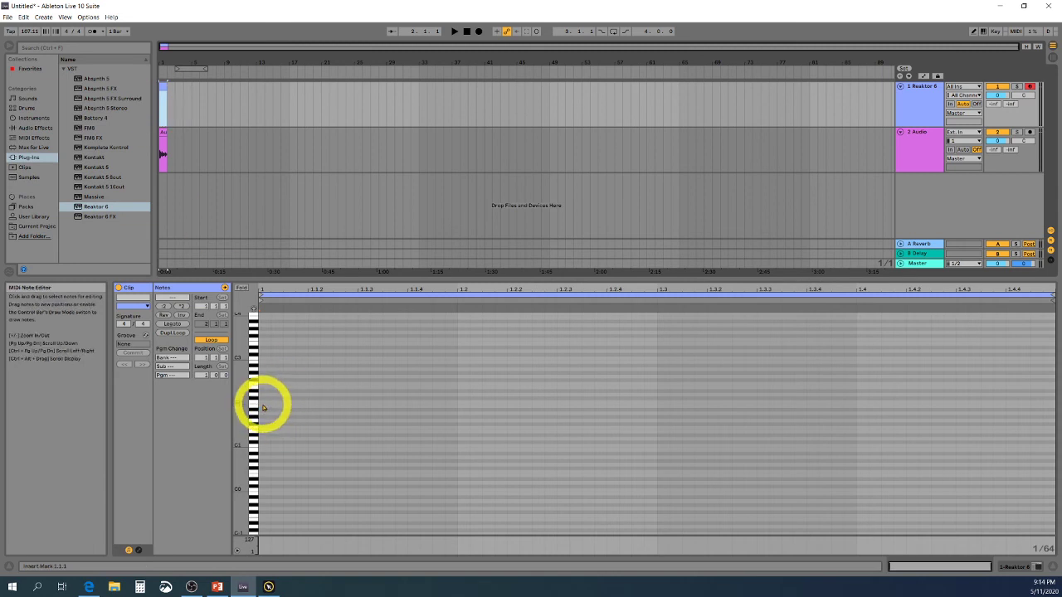
pyautogui.doubleClick(262, 405)
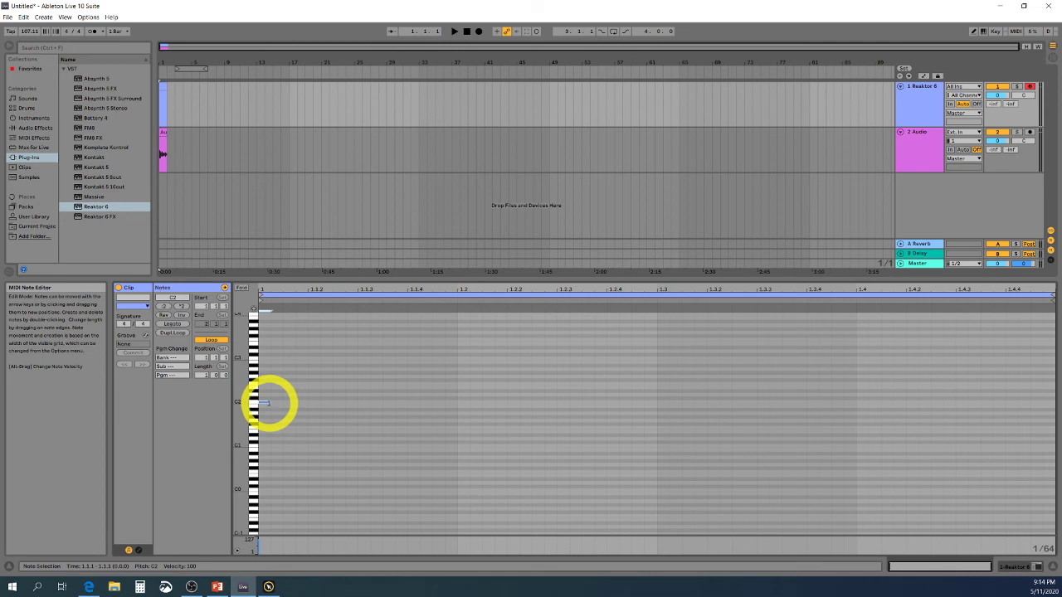
pyautogui.click(269, 405)
pyautogui.moveTo(269, 402); pyautogui.dragTo(457, 406)
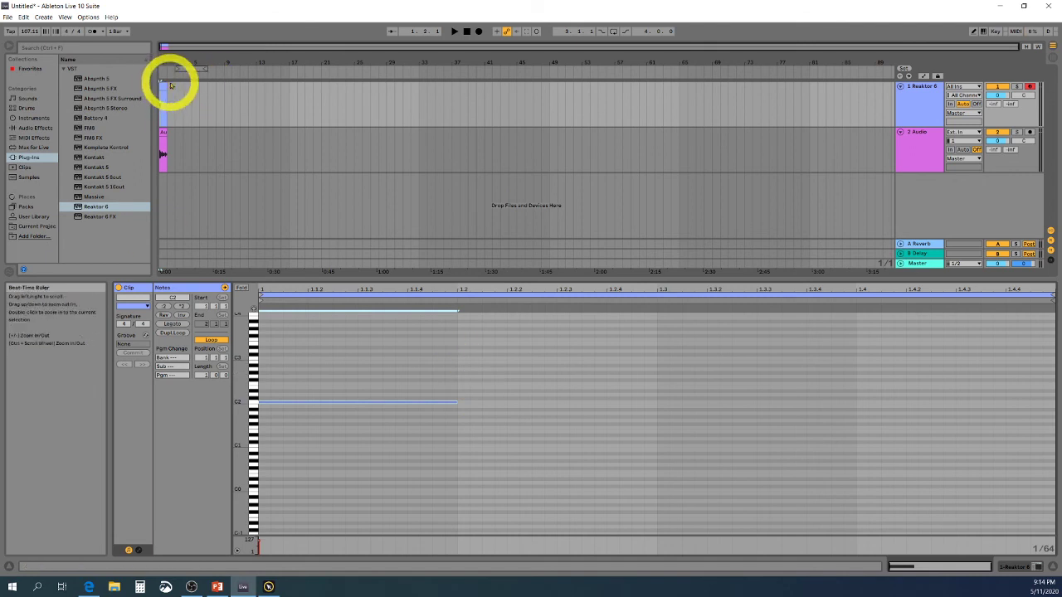
# Add one-beat notes F#2 at 1.2, B2 at 1.3 and E3 at 1.4 to fill the rest of the MIDI clip.
pyautogui.doubleClick(458, 380)
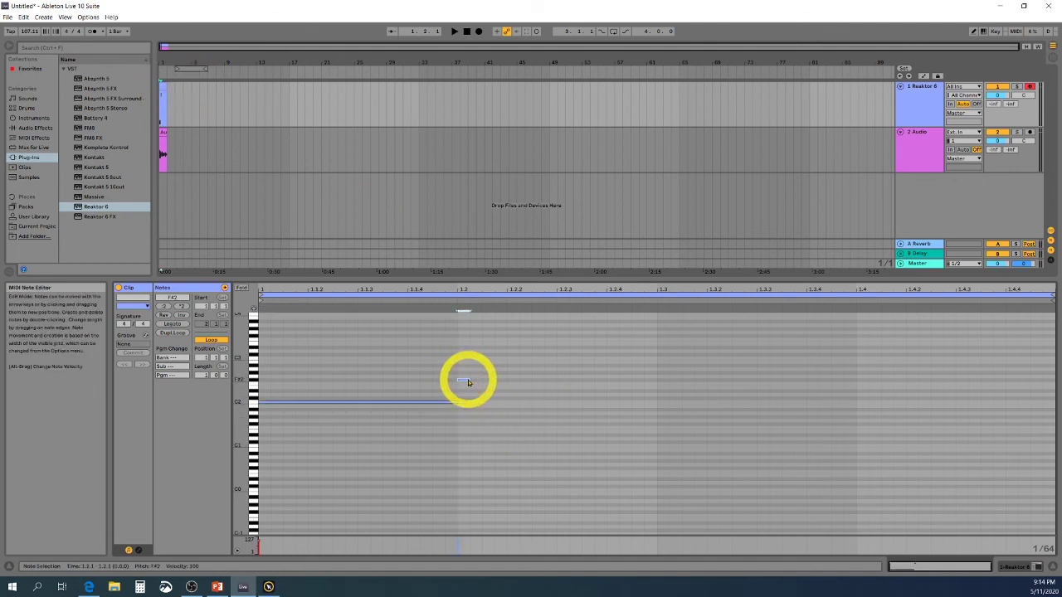
pyautogui.moveTo(468, 382); pyautogui.dragTo(655, 384)
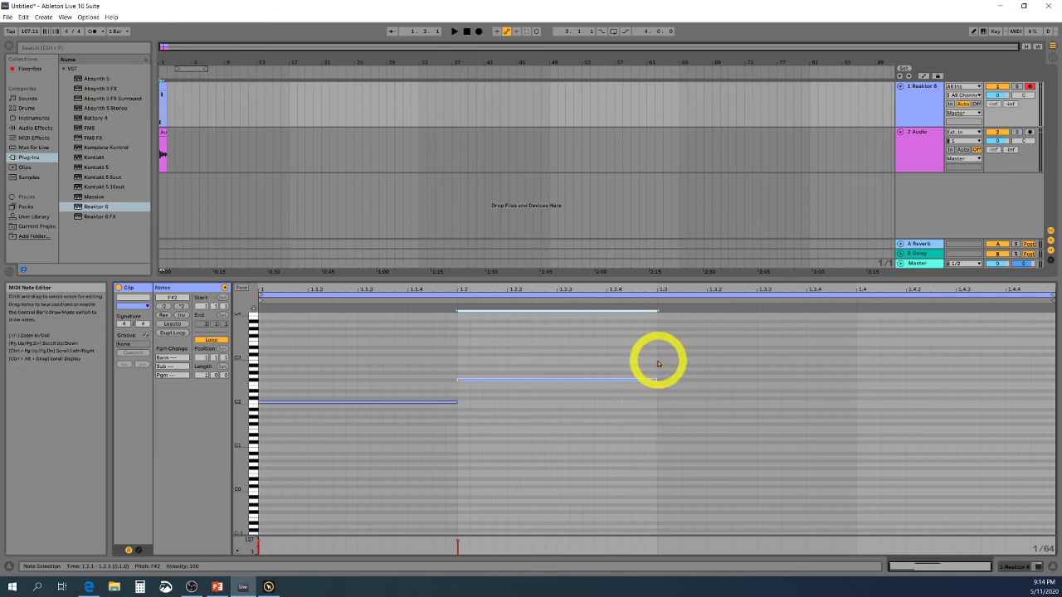
pyautogui.doubleClick(657, 361)
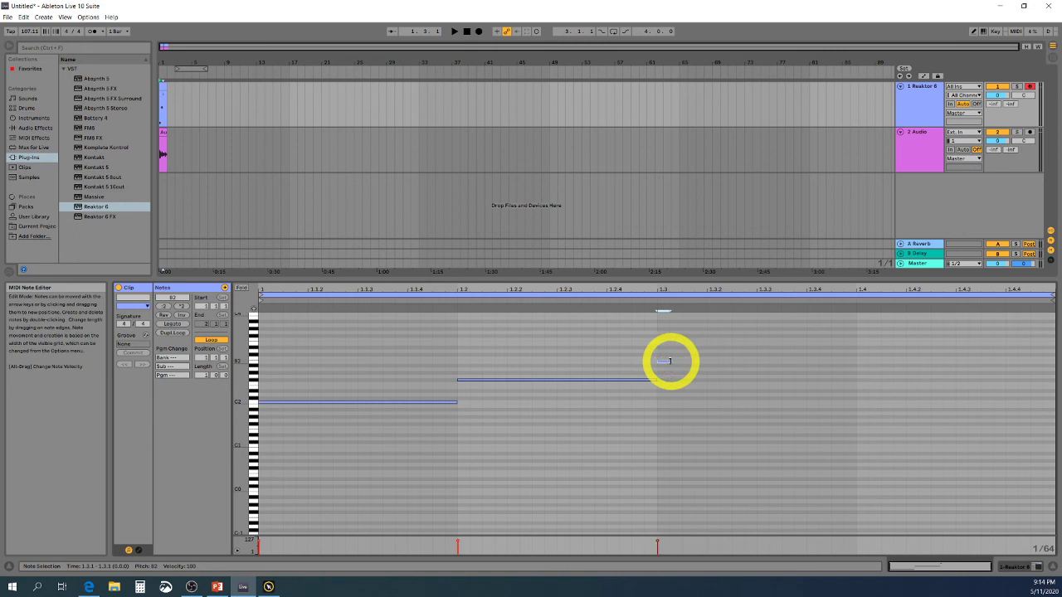
pyautogui.moveTo(663, 361); pyautogui.dragTo(860, 362)
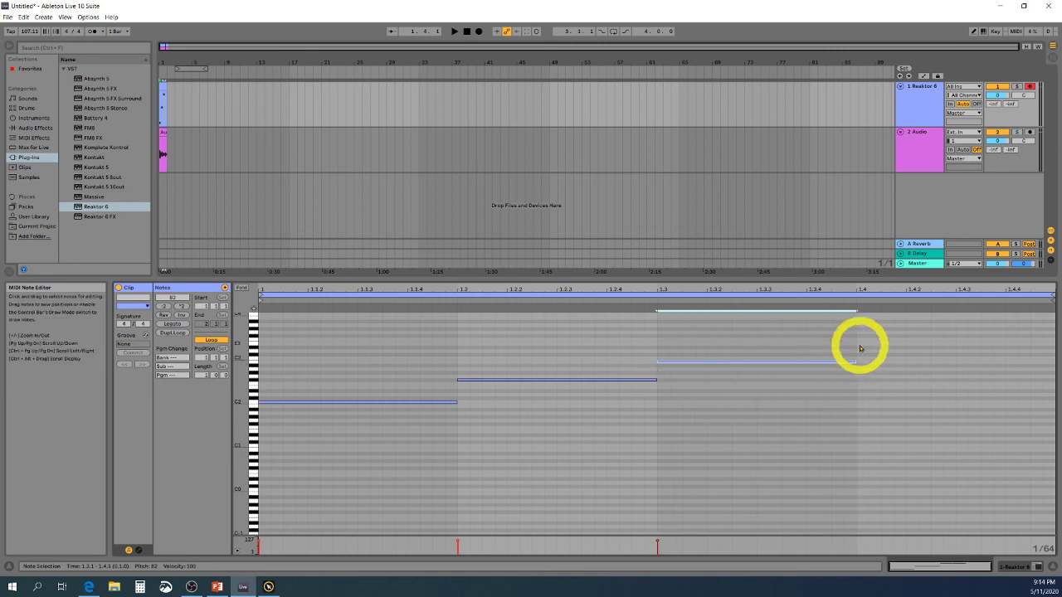
pyautogui.doubleClick(858, 344)
pyautogui.moveTo(868, 344); pyautogui.dragTo(1052, 343)
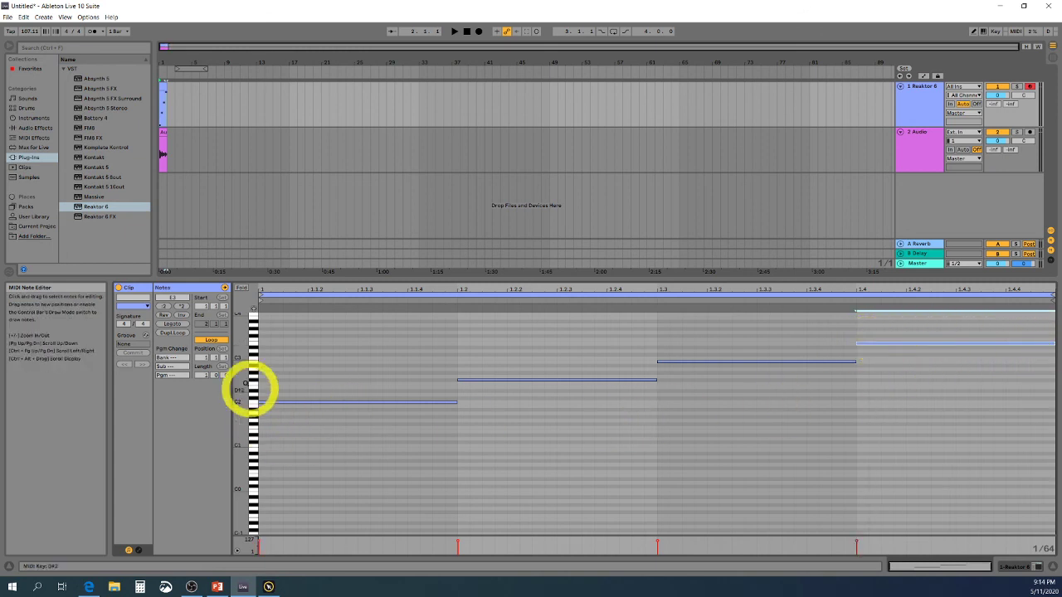
# Mute the 2 Audio track, dismissing the PointerFocus trial reminder.
pyautogui.click(165, 112)
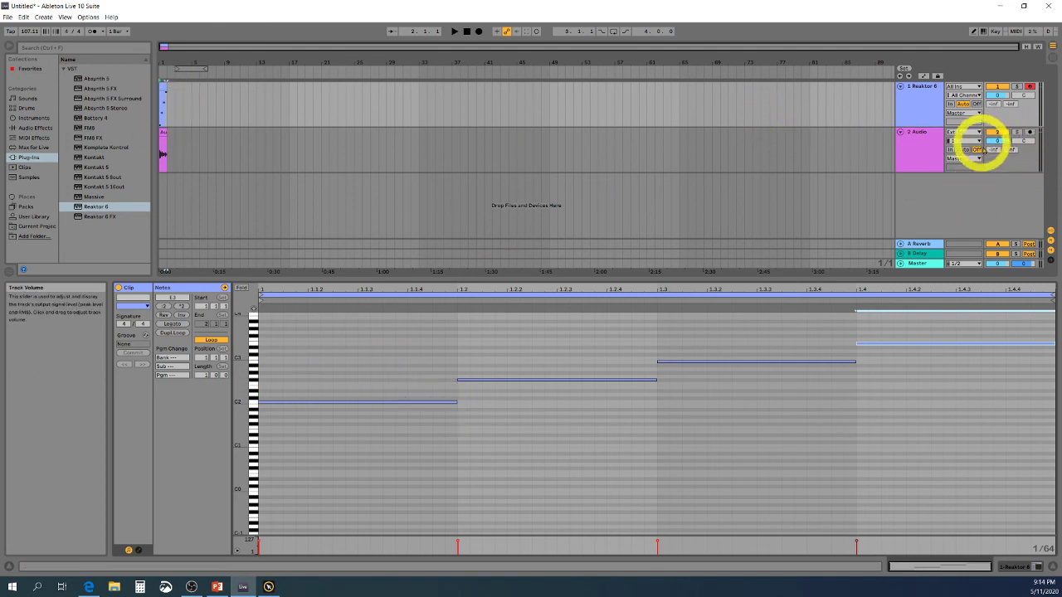
pyautogui.click(997, 142)
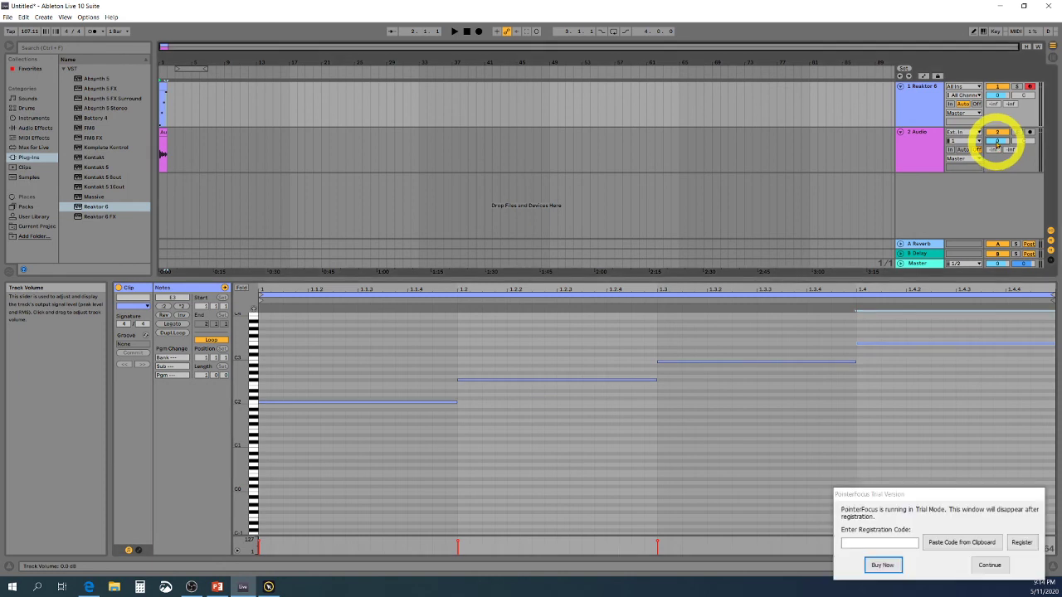
pyautogui.click(990, 565)
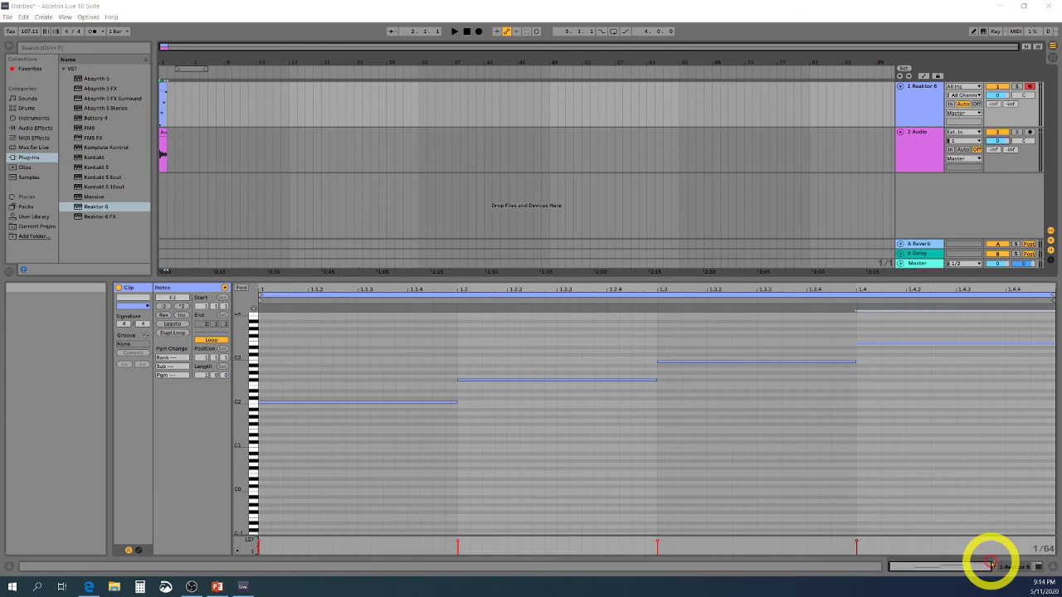
pyautogui.click(1000, 135)
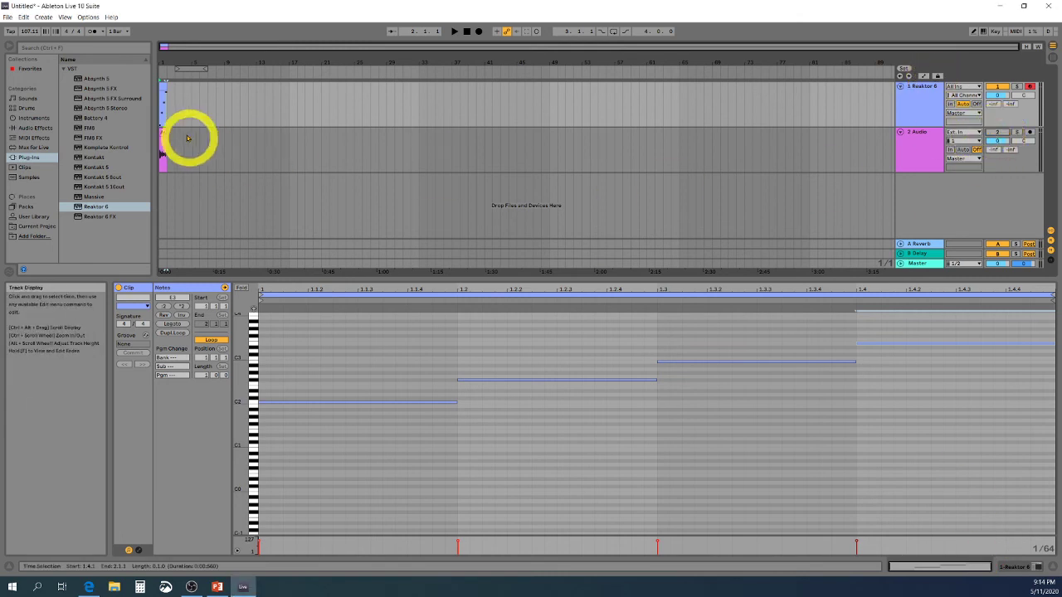
# Play the arrangement from the start twice to hear the vocoded result, stopping playback each time.
pyautogui.click(467, 32)
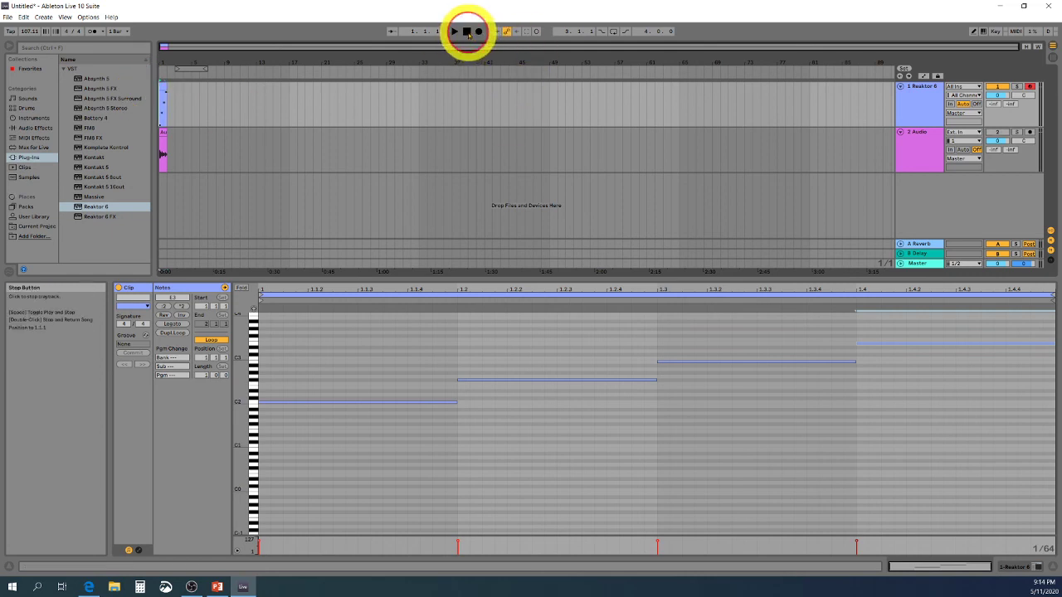
pyautogui.click(454, 32)
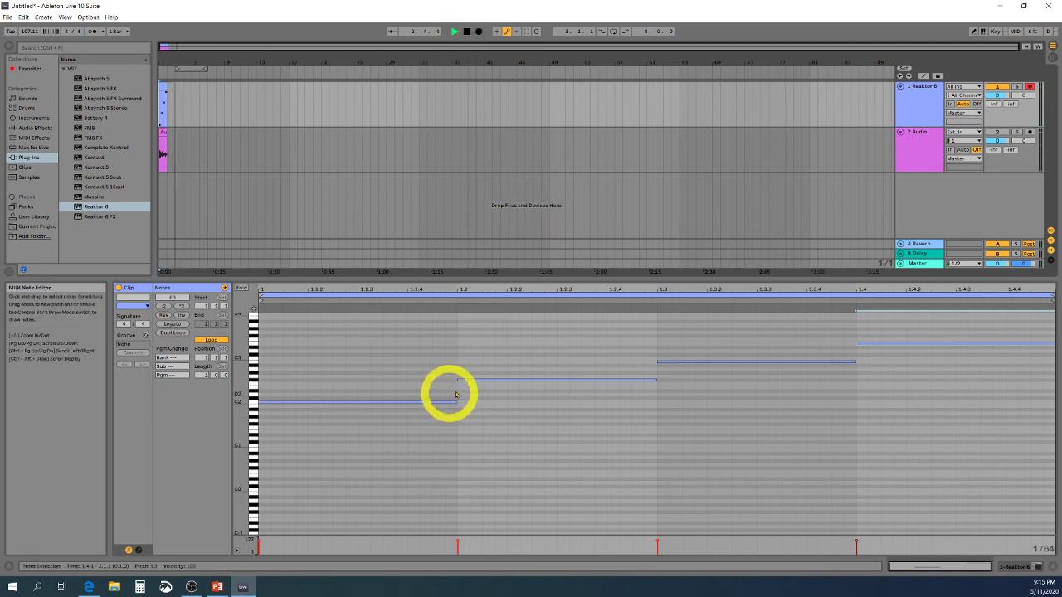
pyautogui.click(468, 32)
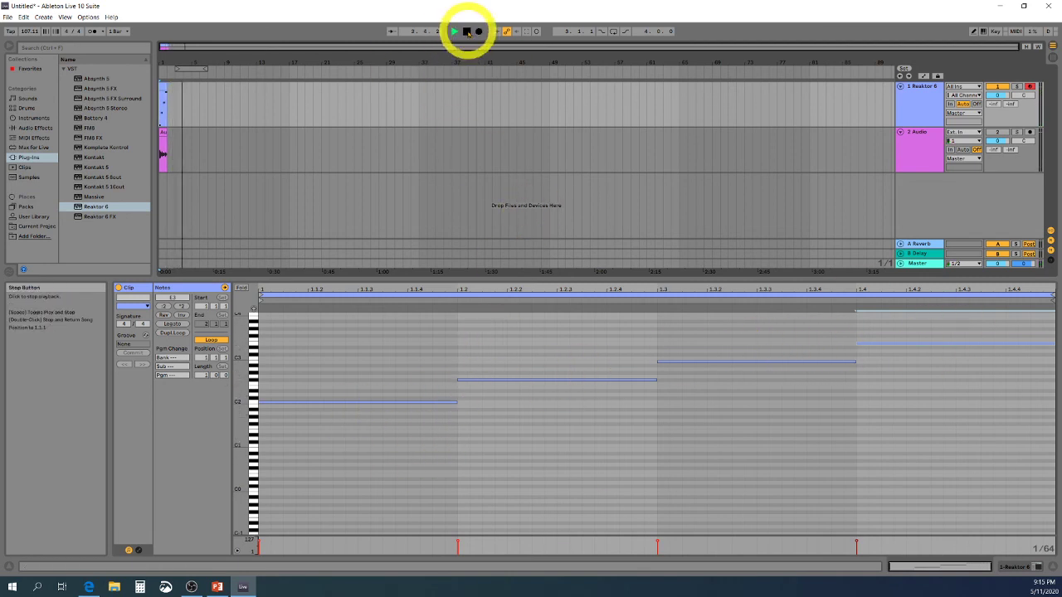
pyautogui.click(455, 31)
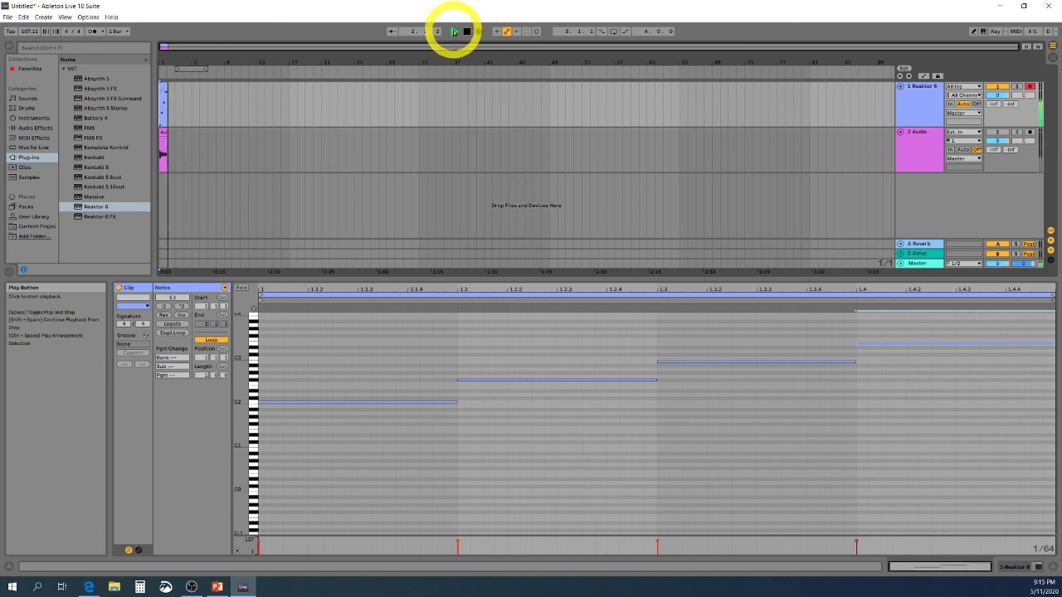
pyautogui.click(466, 32)
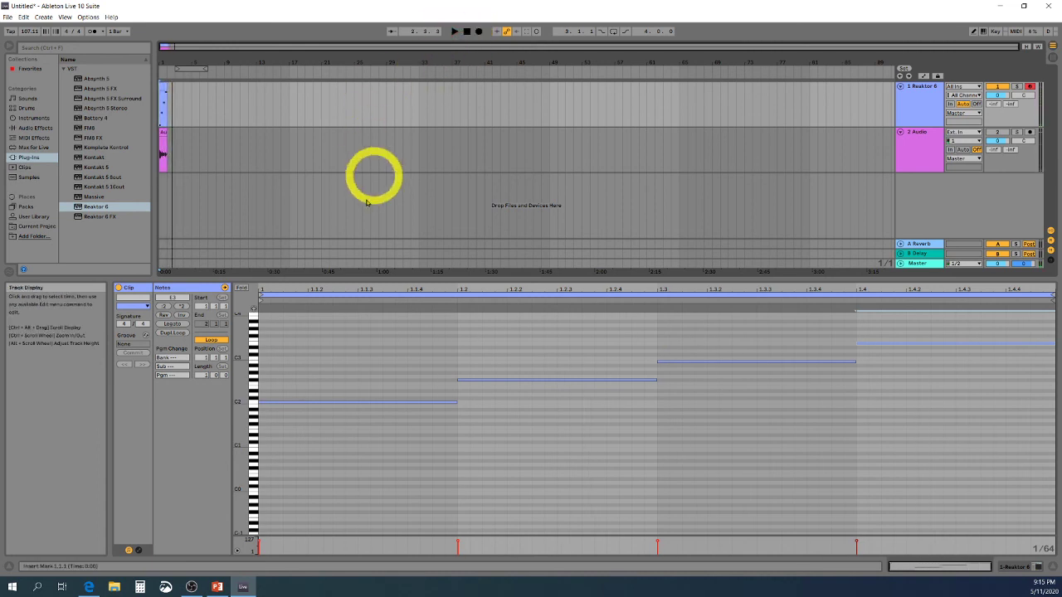